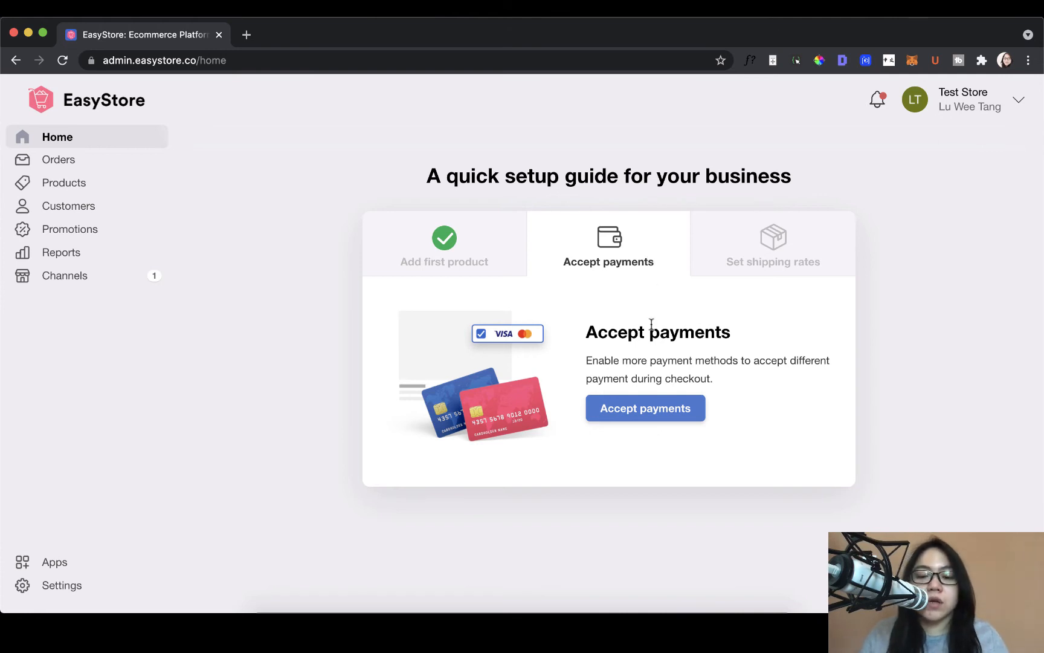
Open the store's payment settings and look over the existing payment methods and display options.
left_click(653, 409)
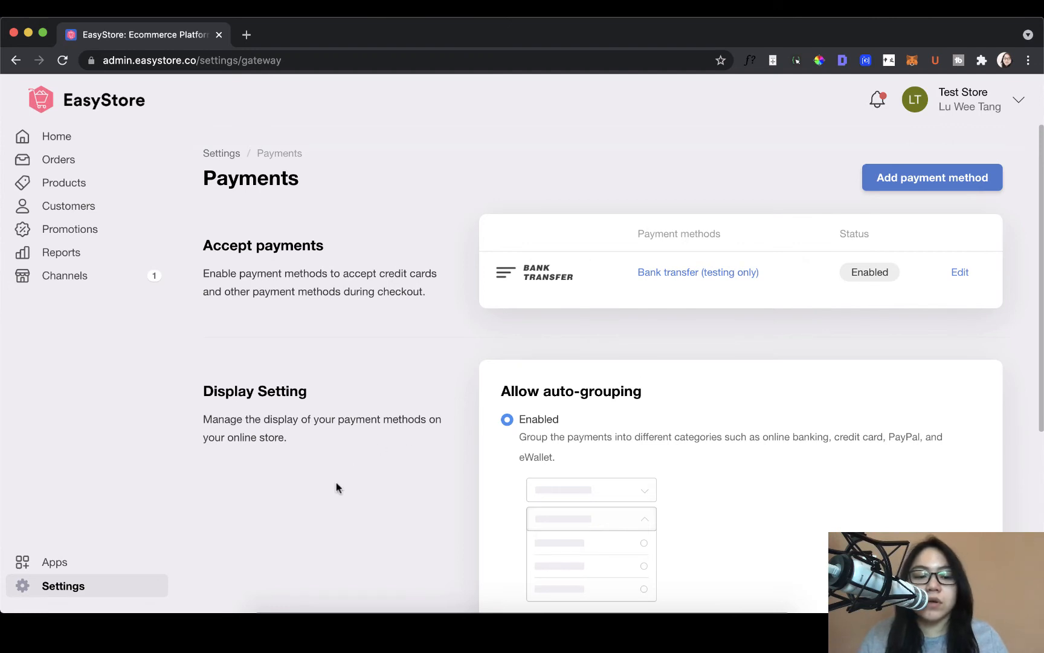
left_click(96, 585)
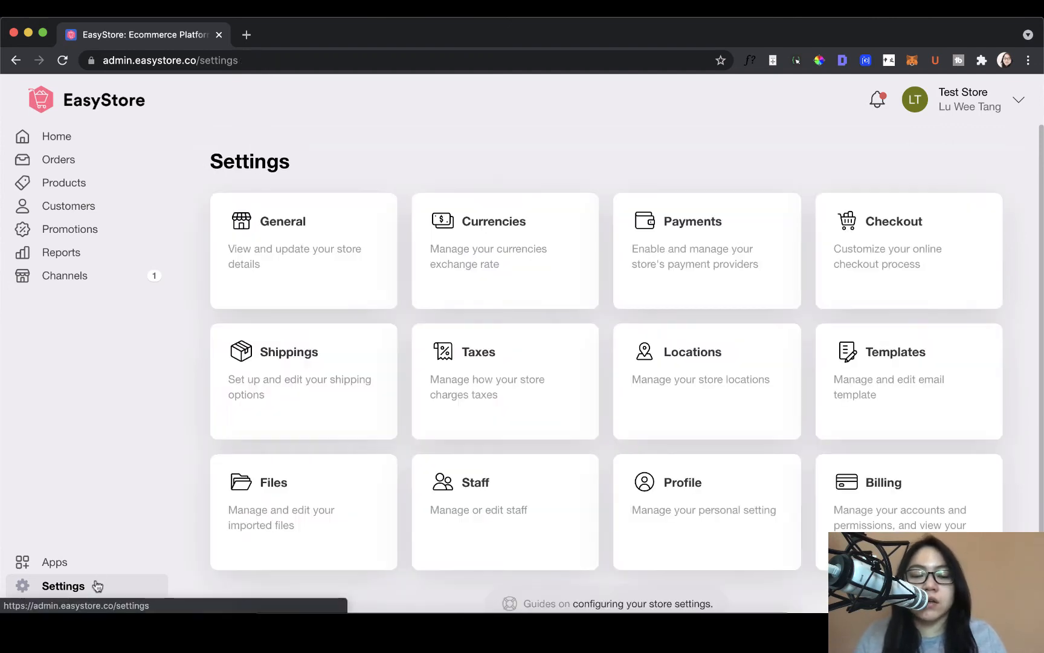
left_click(630, 240)
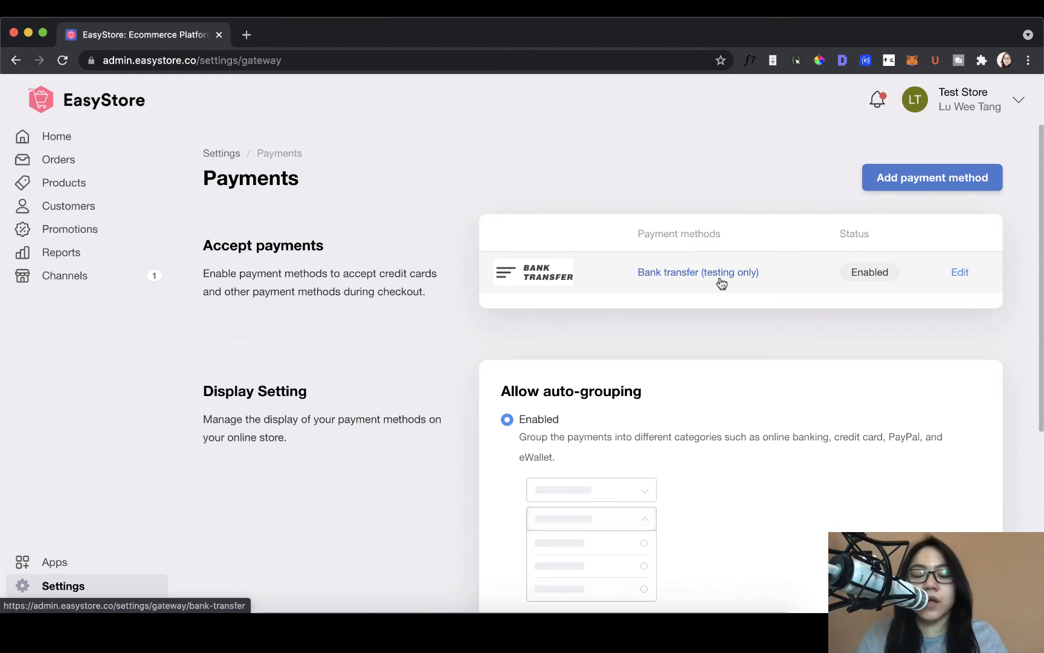
scroll(721, 283, "down", 5)
scroll(721, 283, "up", 5)
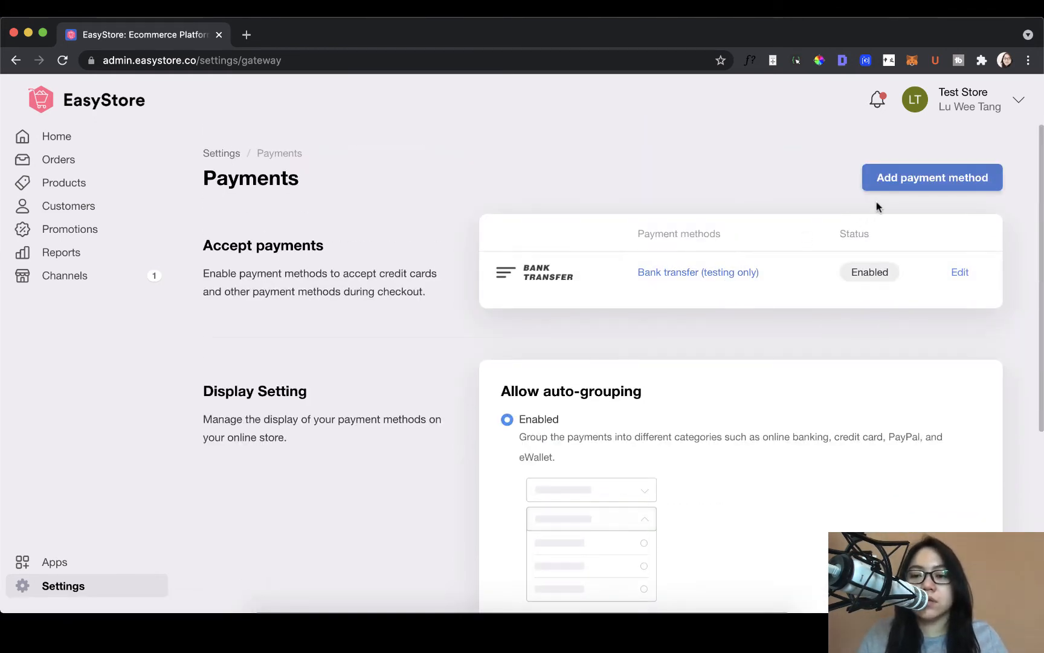
Start adding a payment method and choose the iPay88 credit card and online banking gateway.
left_click(900, 185)
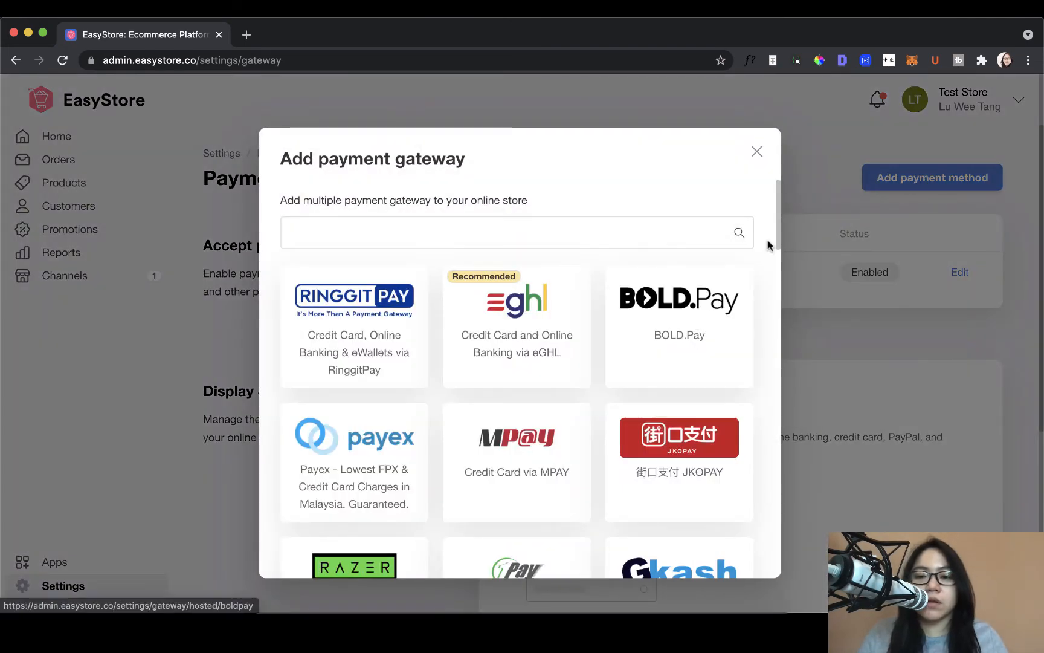
mouse_move(777, 224)
left_mouse_down()
mouse_move(787, 499)
mouse_move(767, 225)
left_mouse_up()
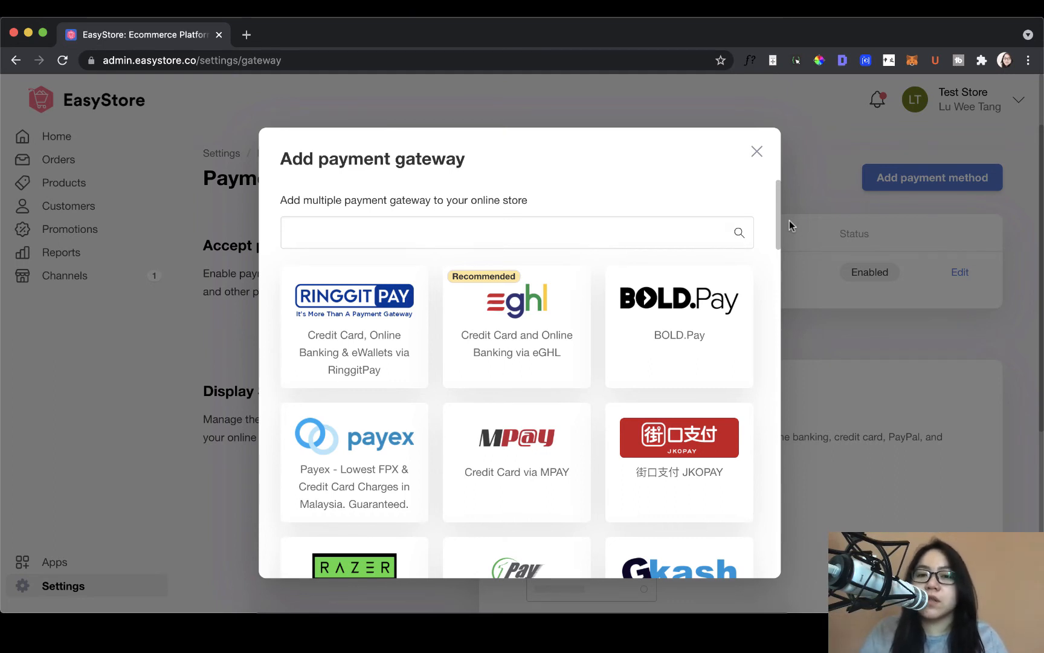
scroll(716, 293, "down", 5)
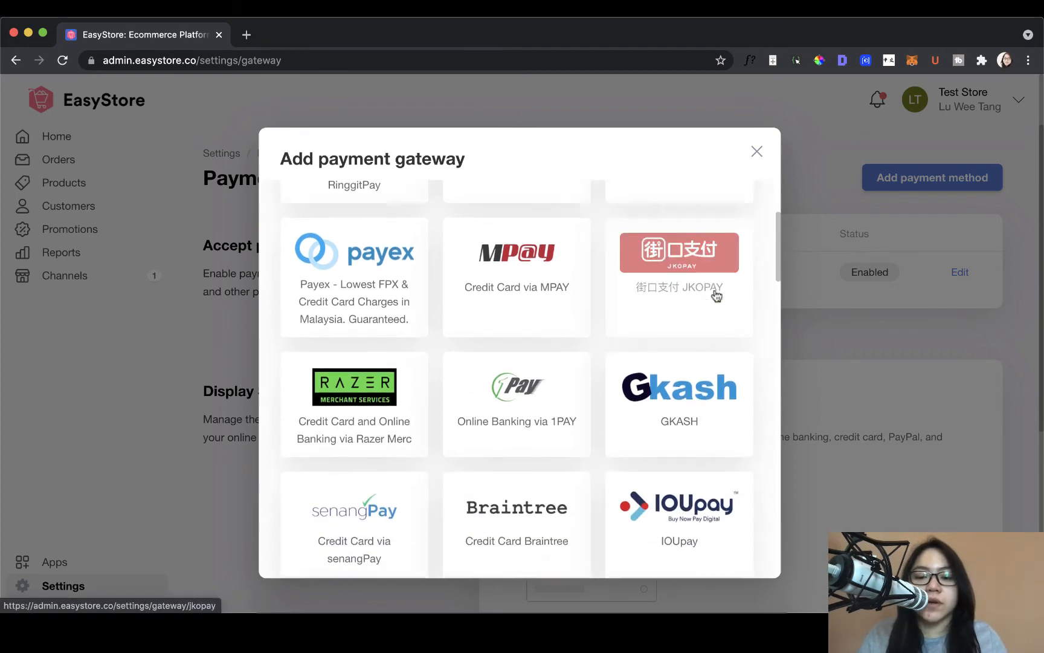
scroll(716, 293, "down", 3)
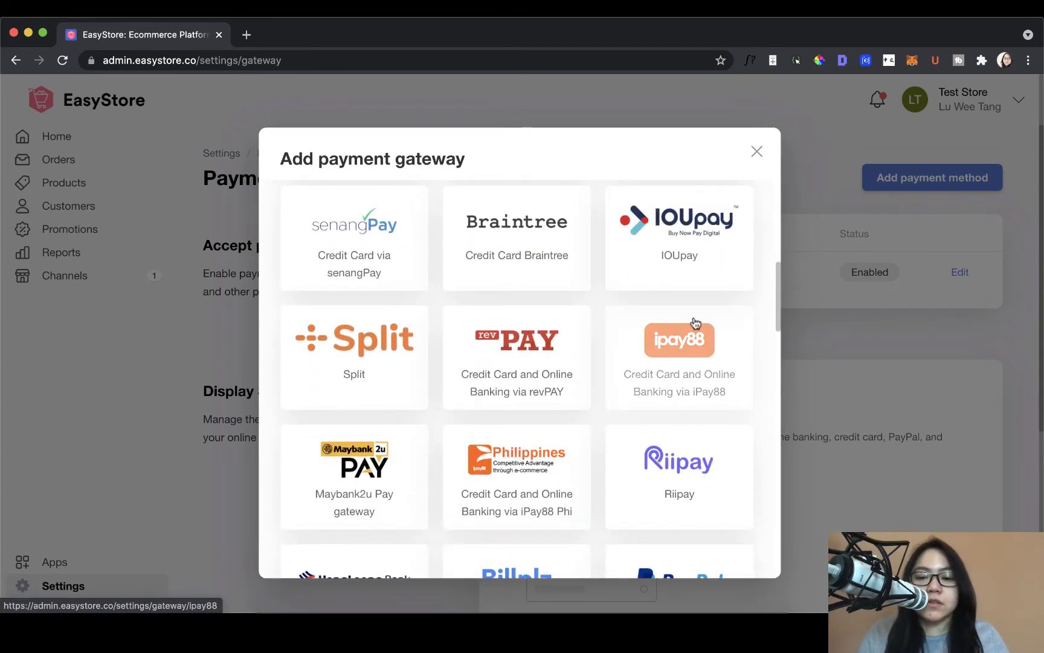
left_click(694, 322)
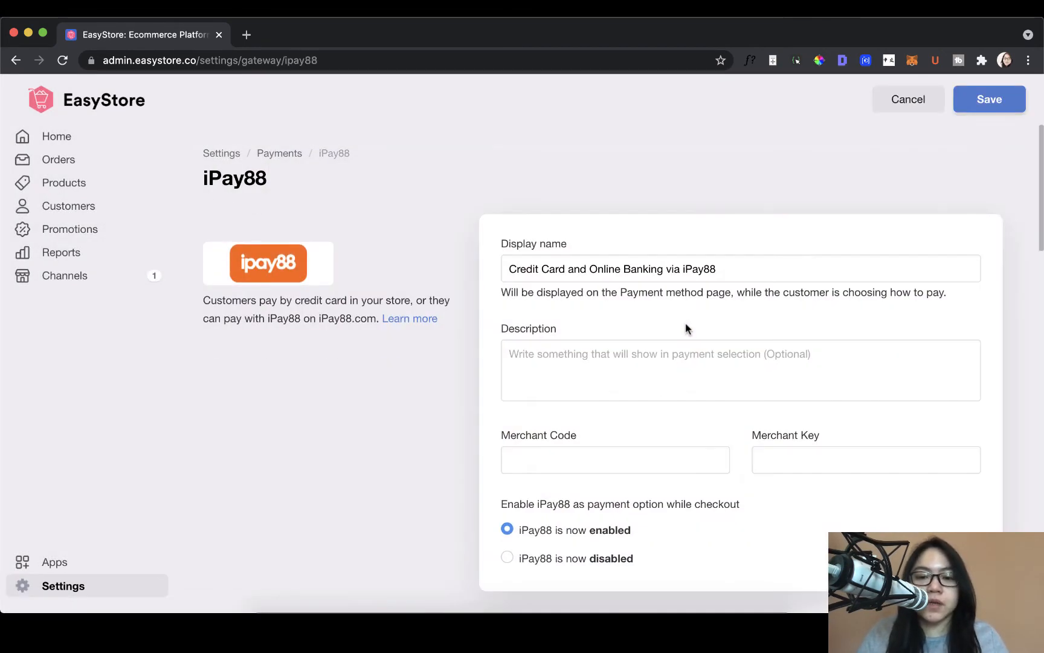
Examine the display name, description, Merchant Code and Merchant Key fields of the iPay88 setup form.
scroll(659, 266, "down", 2)
left_click(623, 204)
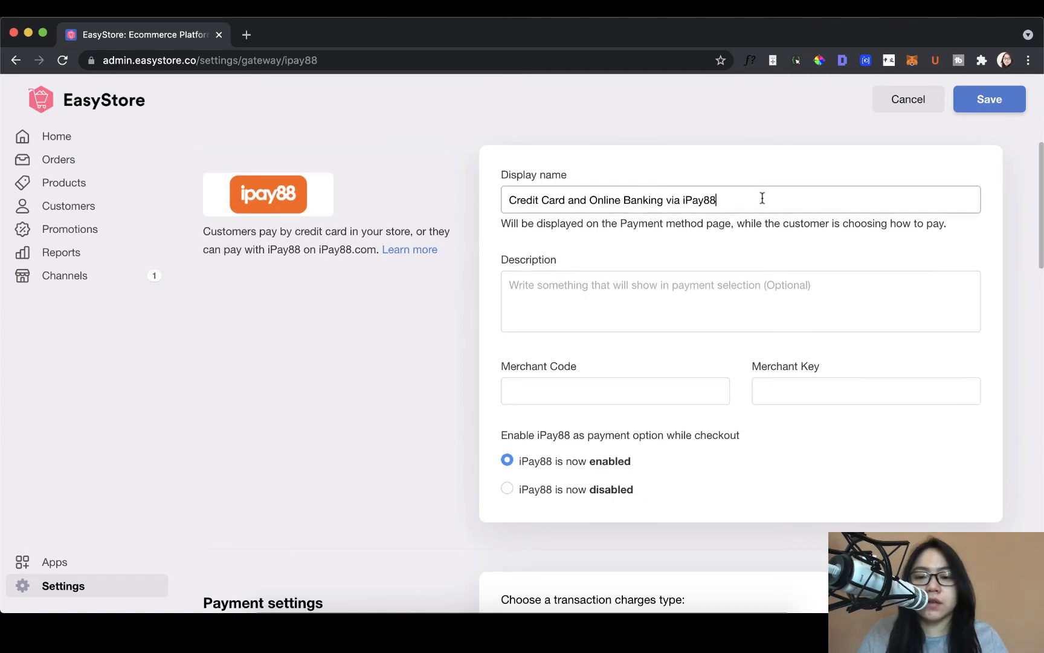
left_click_drag(759, 199, 497, 204)
left_click(659, 204)
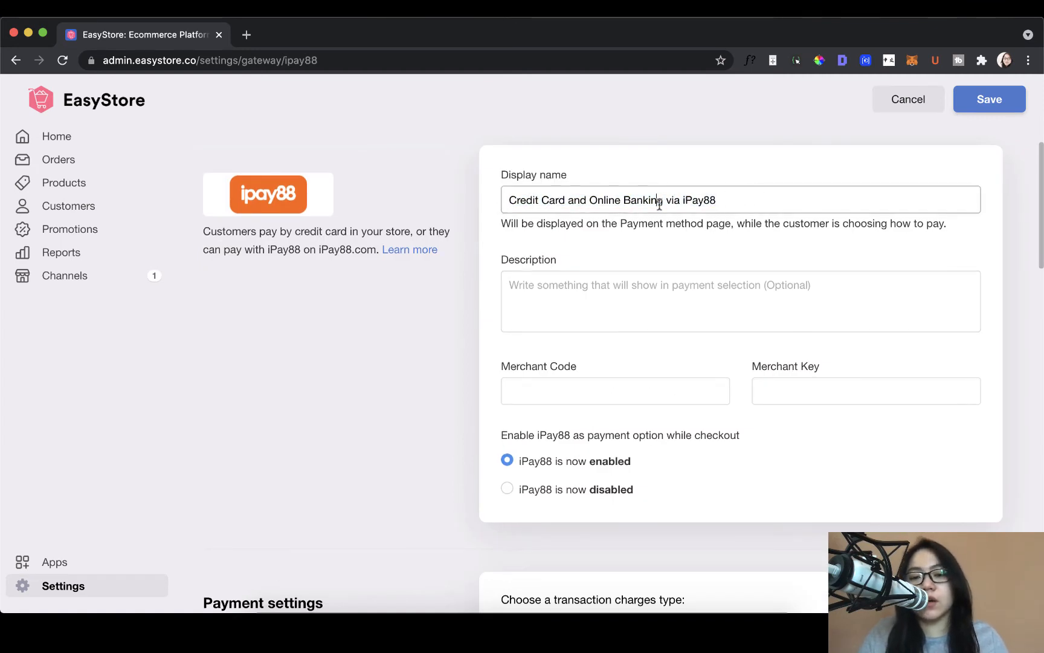
scroll(659, 204, "down", 2)
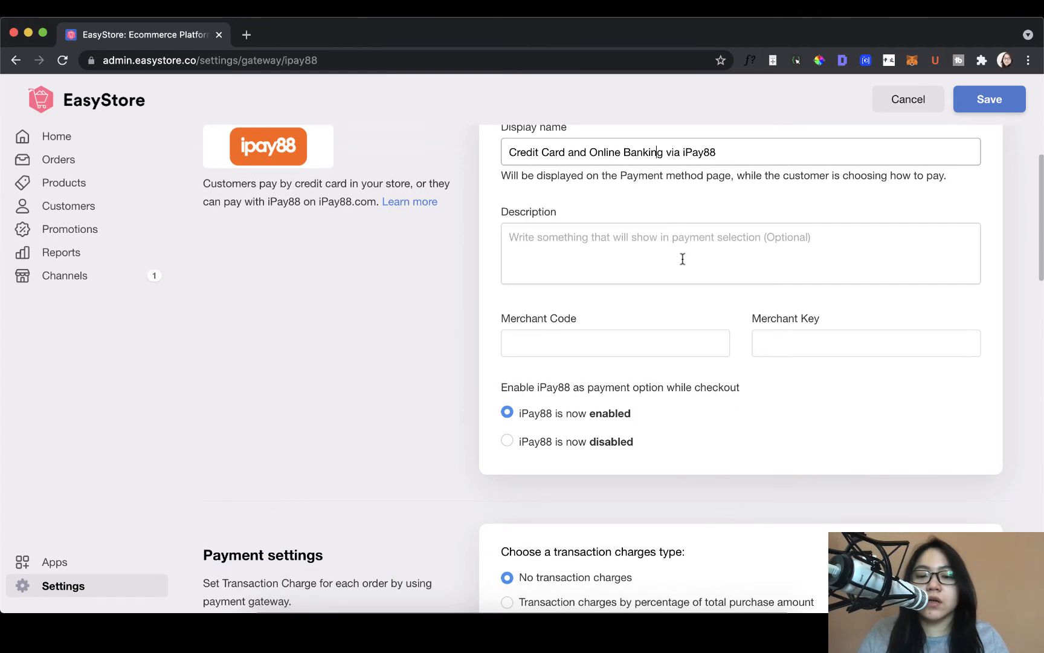
scroll(682, 260, "down", 2)
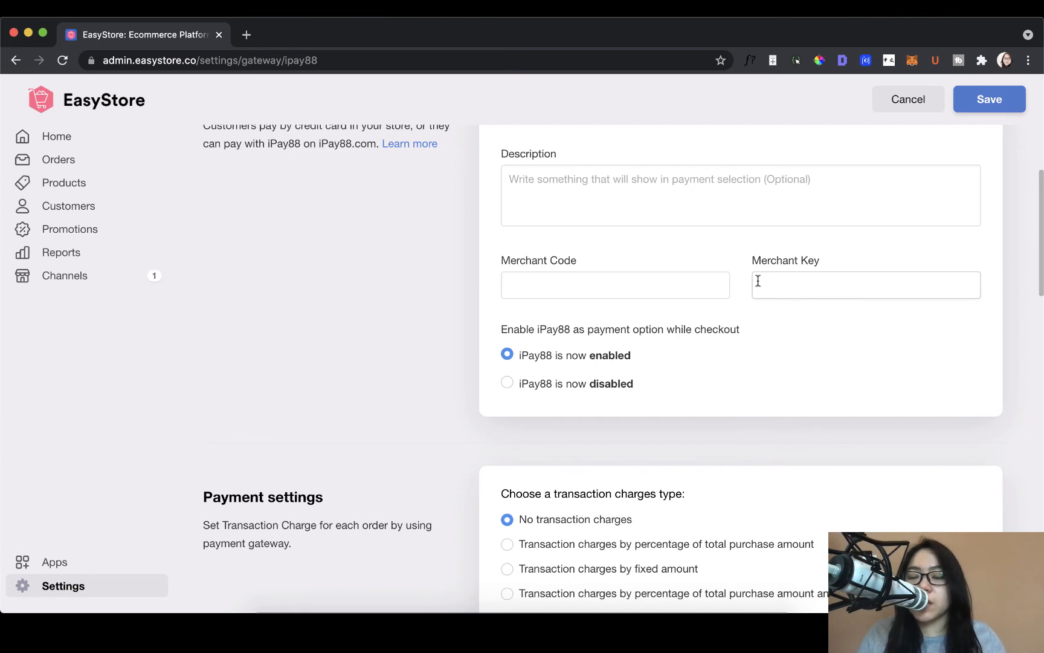
left_click(675, 280)
left_click(772, 280)
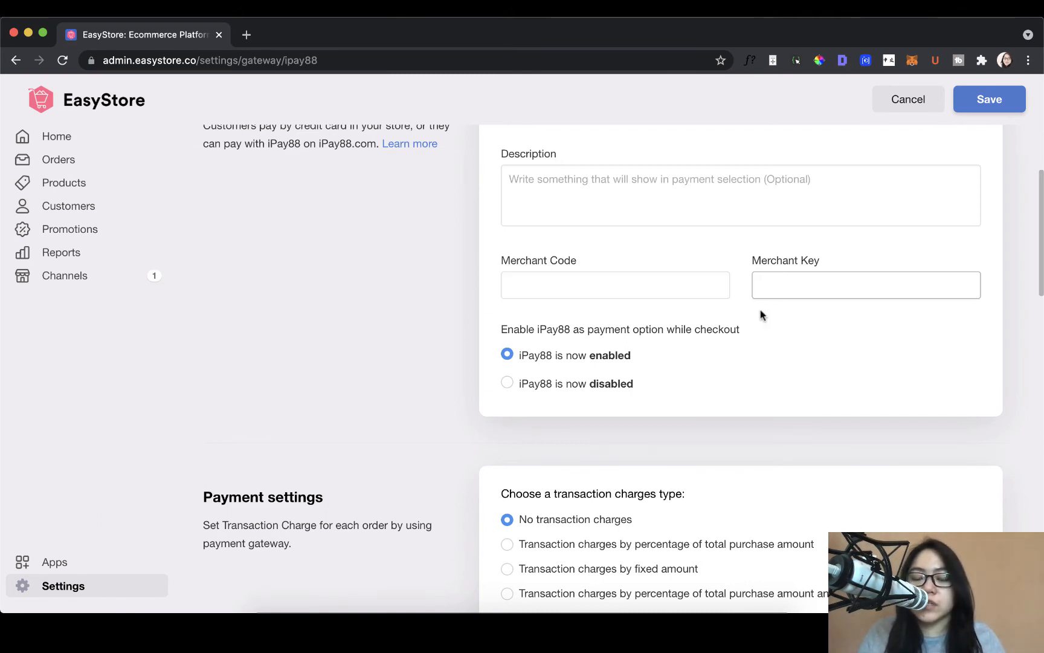
Try the percentage, fixed-amount and combined transaction charge types for iPay88, and return to No transaction charges.
scroll(760, 309, "down", 2)
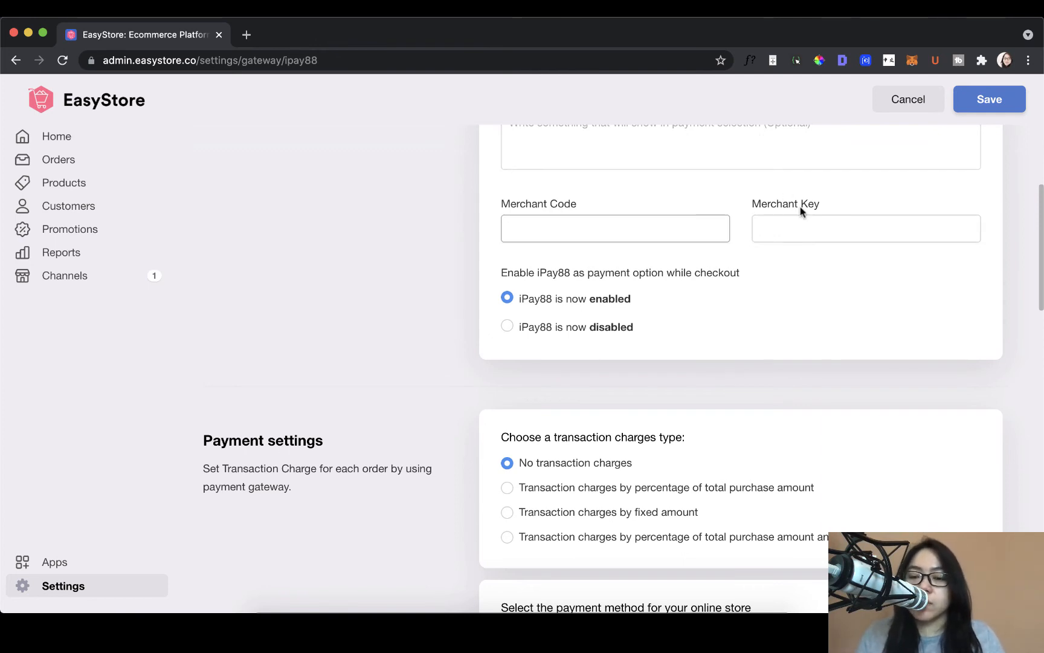
scroll(800, 210, "down", 5)
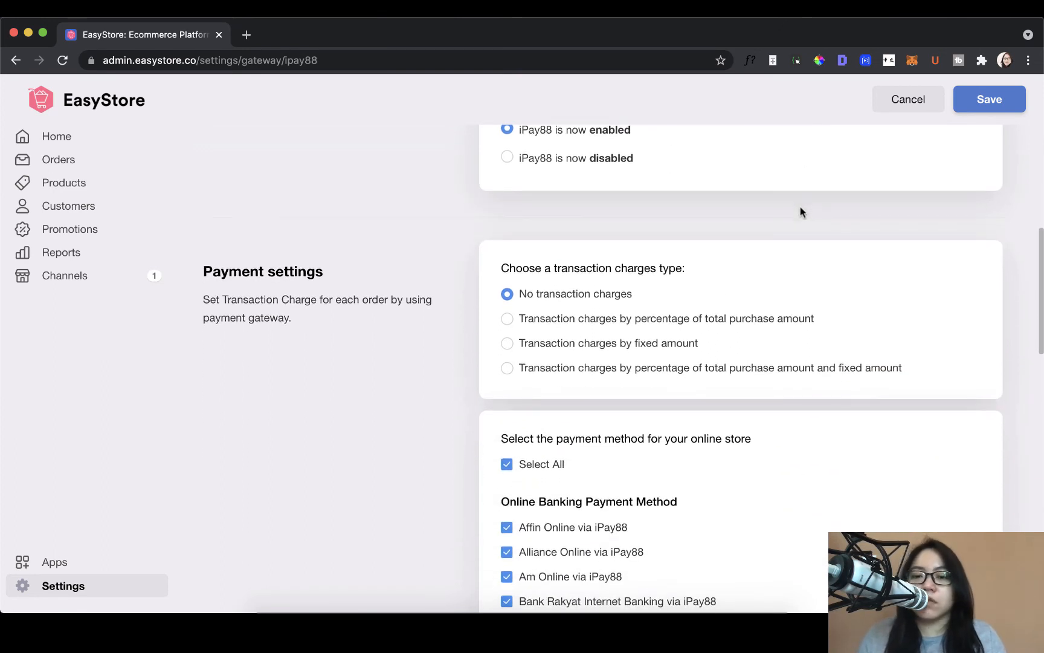
scroll(800, 207, "down", 3)
scroll(800, 210, "down", 1)
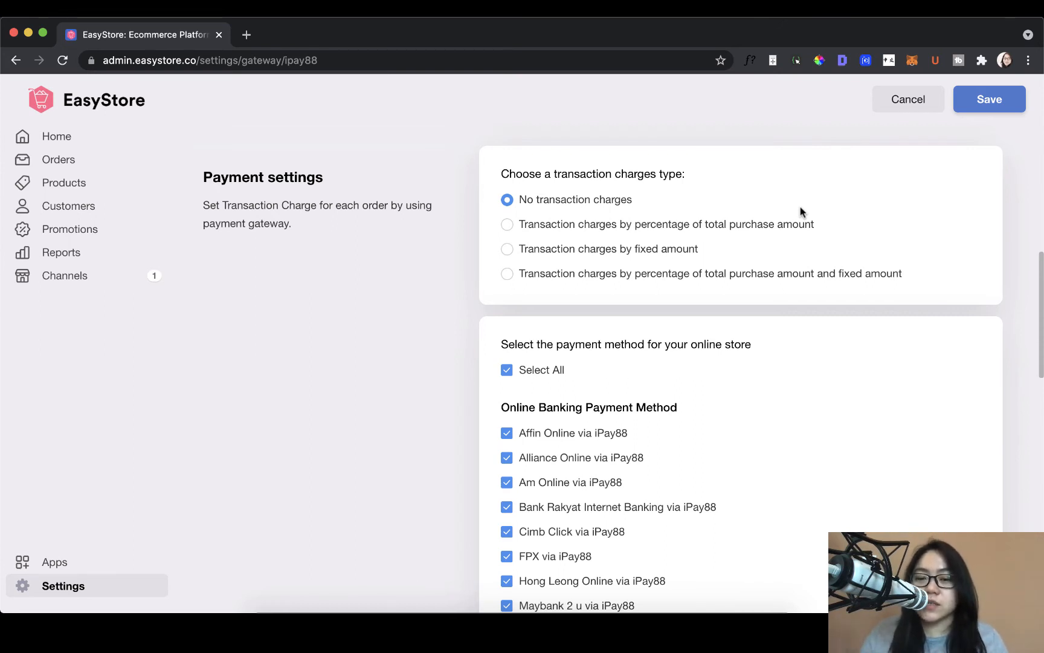
scroll(527, 218, "down", 1)
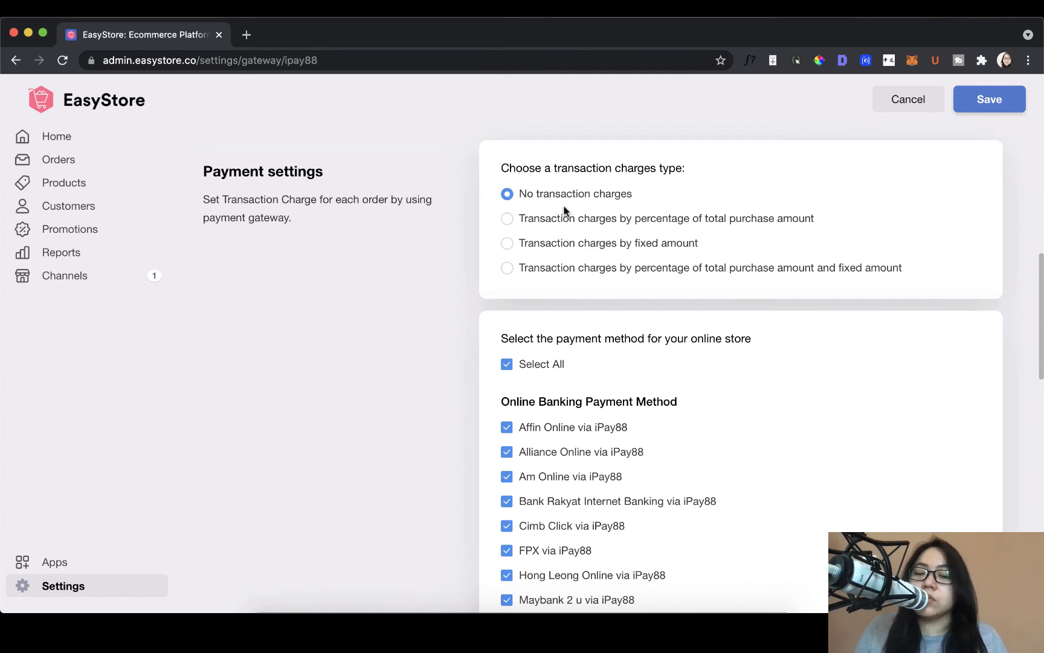
left_click(507, 219)
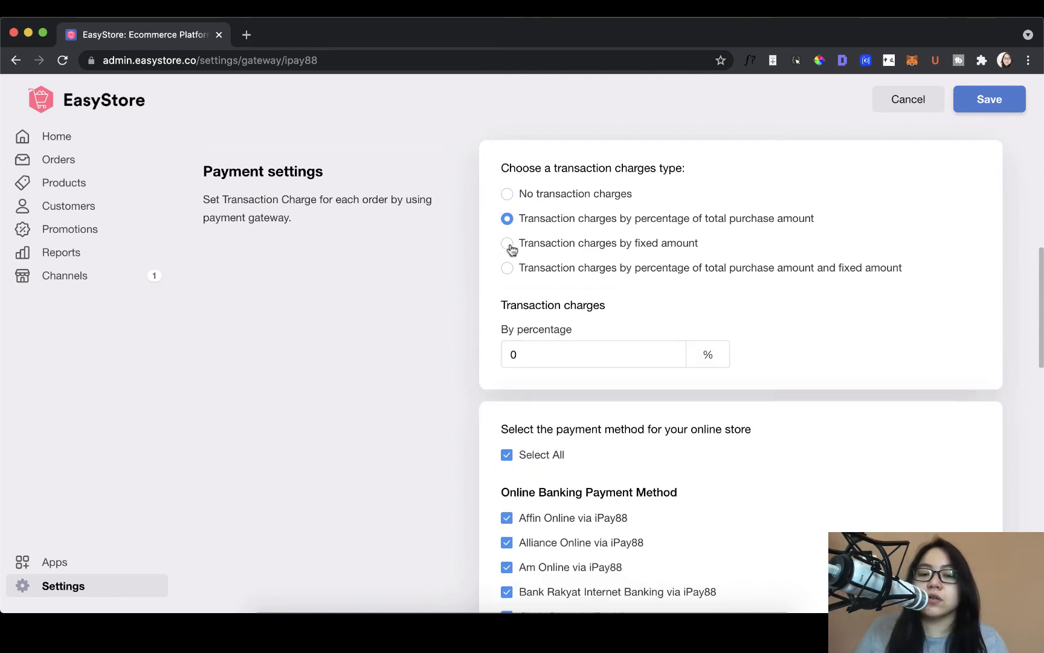
left_click(507, 243)
left_click(507, 268)
left_click(507, 220)
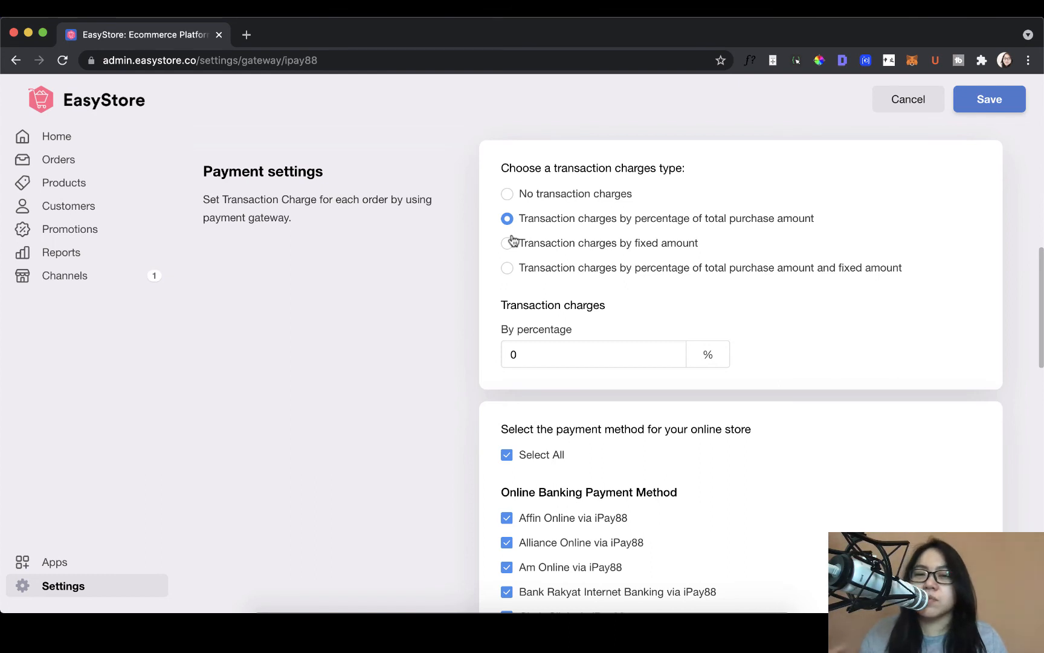
left_click(508, 244)
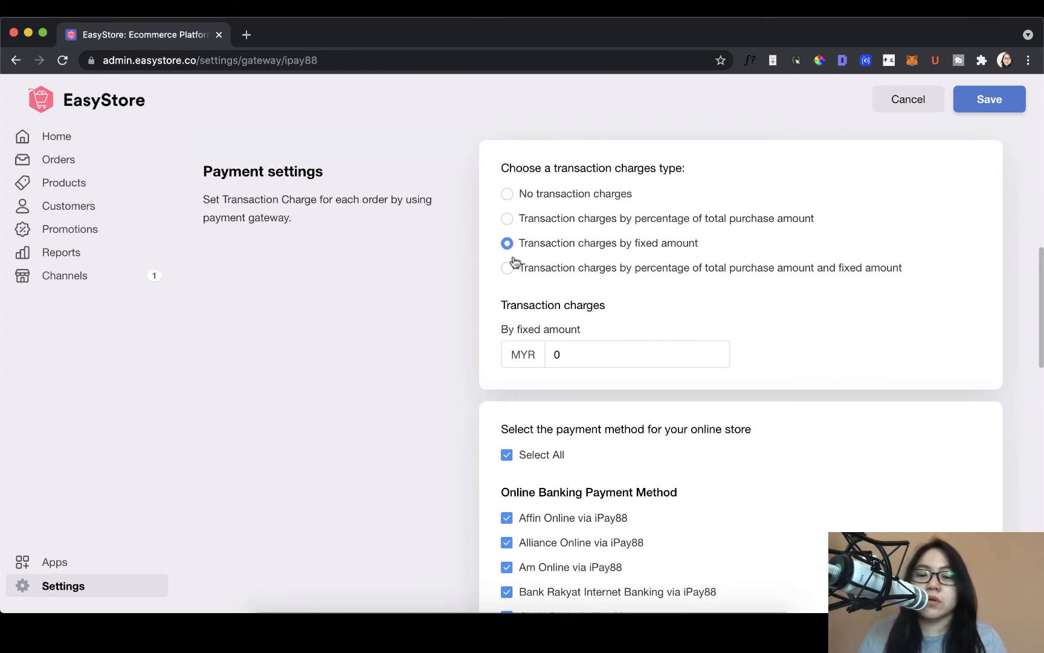
left_click(509, 269)
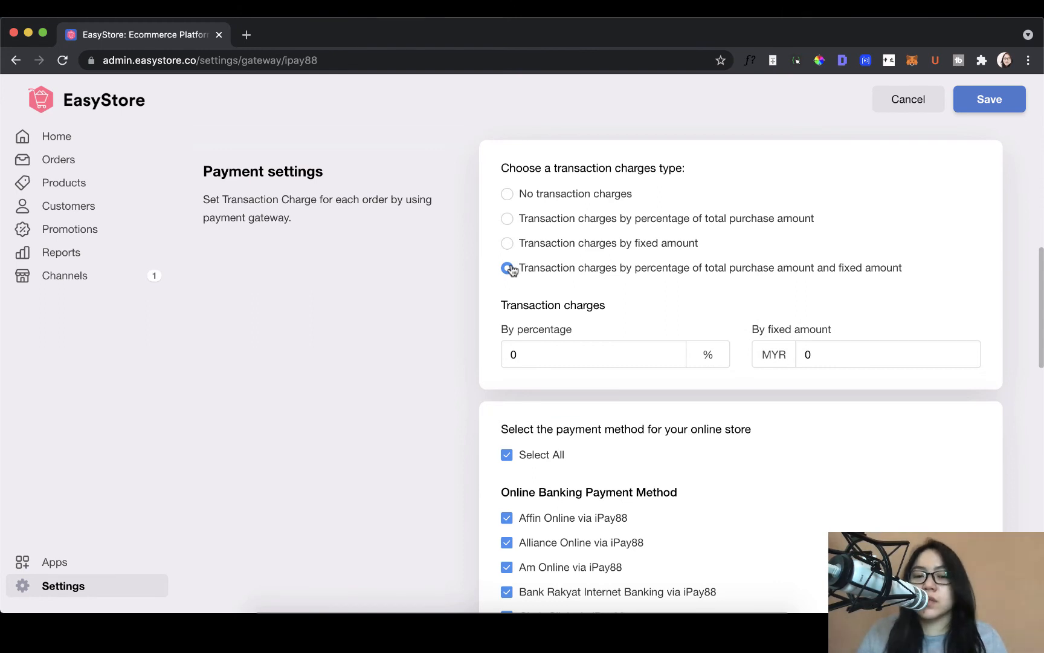
left_click(509, 194)
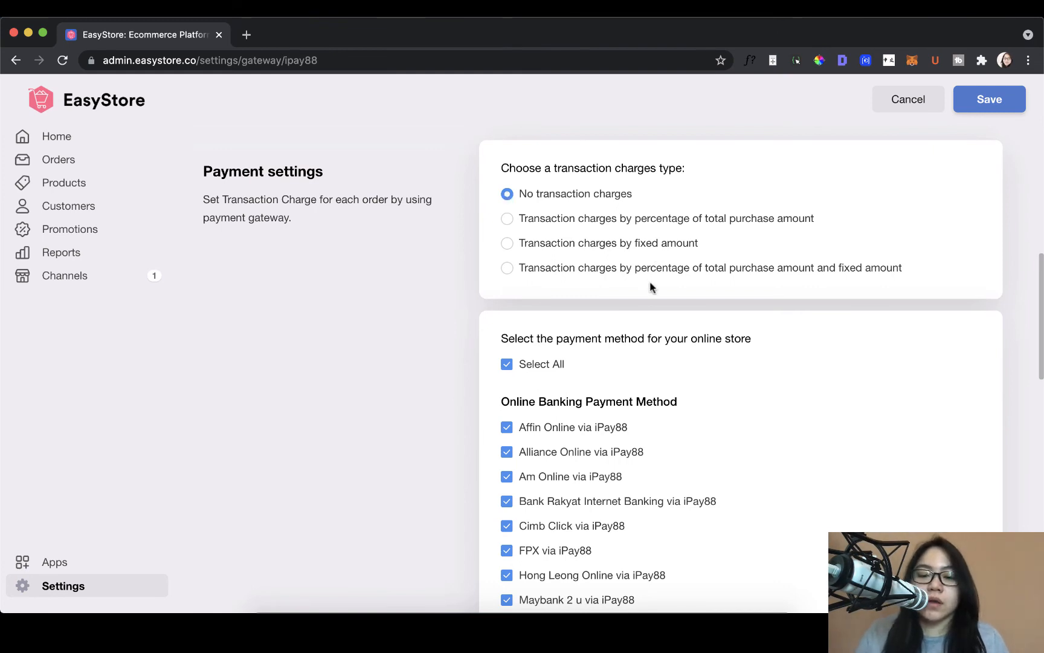
Examine the list of online banking payment methods that iPay88 can offer in the online store.
scroll(651, 286, "down", 3)
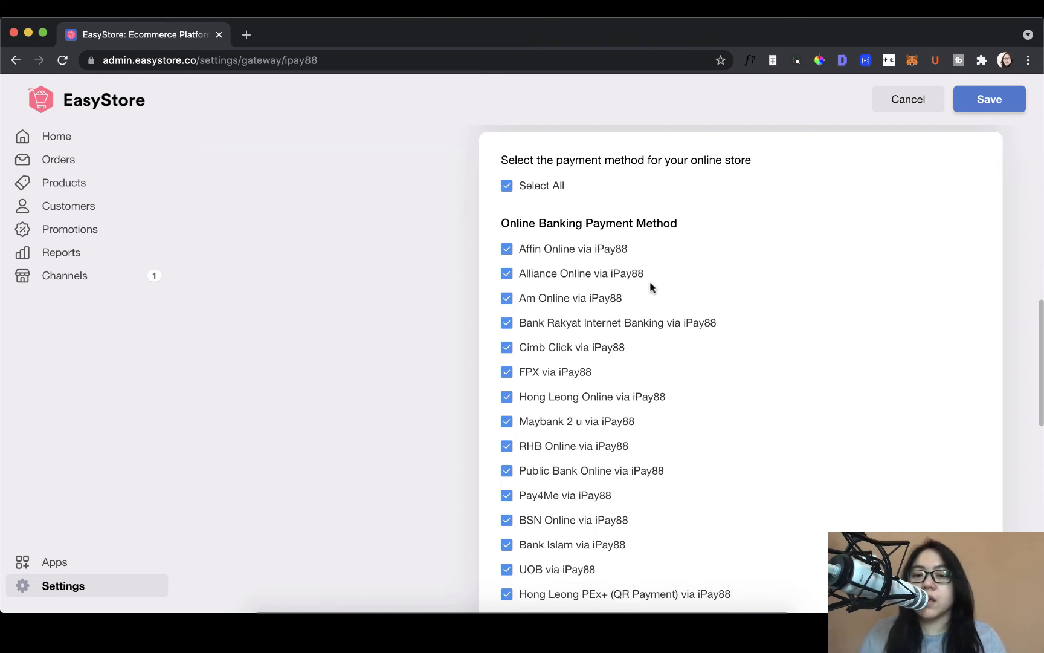
scroll(650, 282, "down", 1)
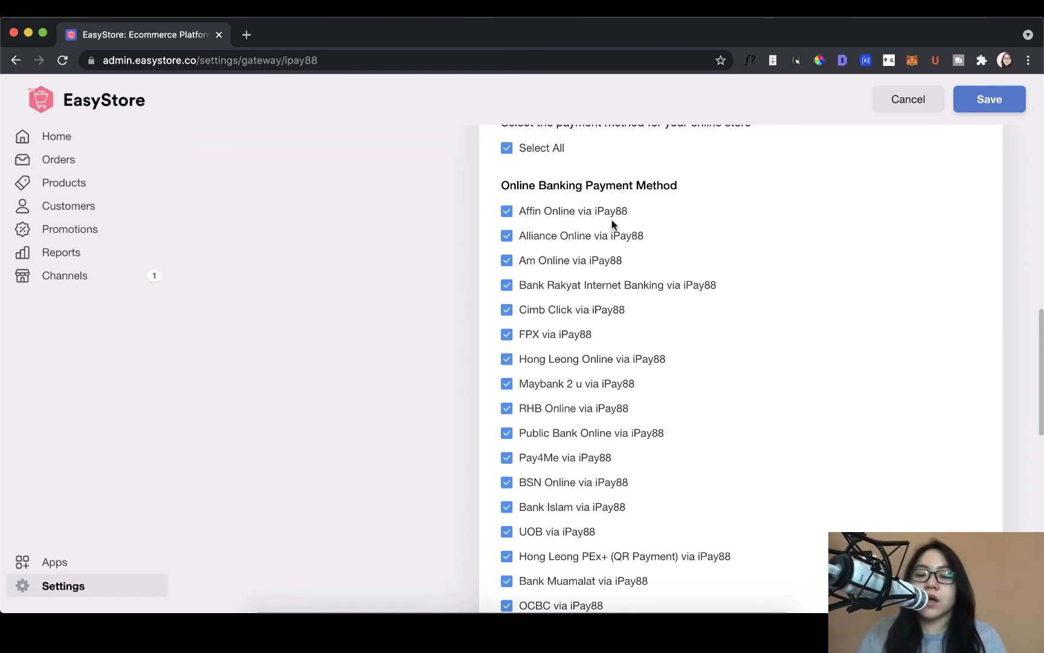
scroll(612, 224, "down", 1)
scroll(614, 226, "down", 1)
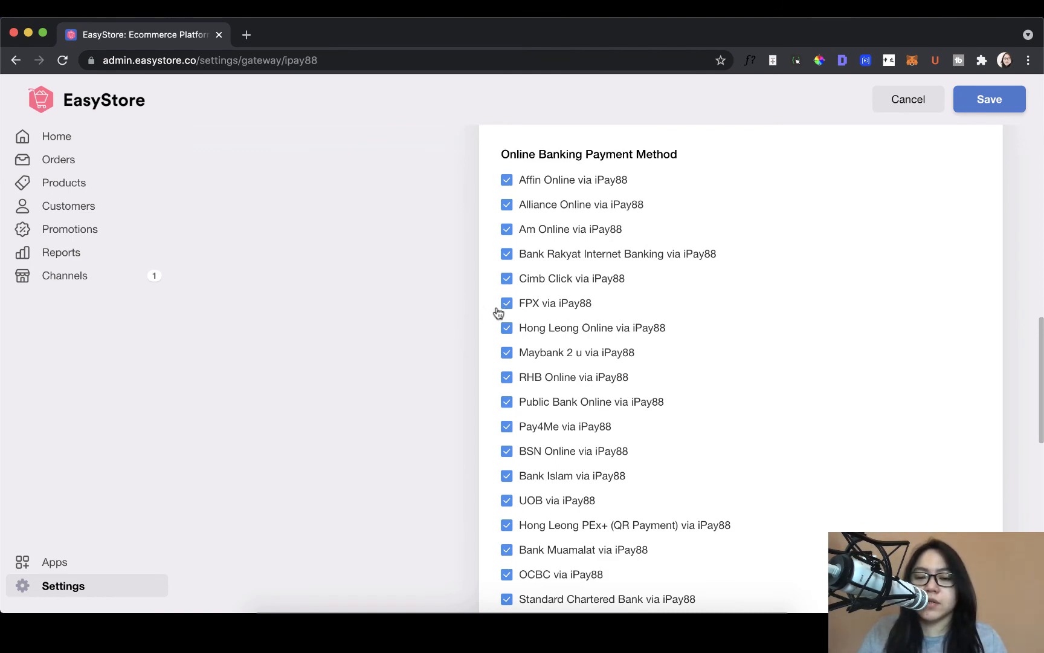
scroll(584, 317, "down", 3)
scroll(584, 316, "down", 12)
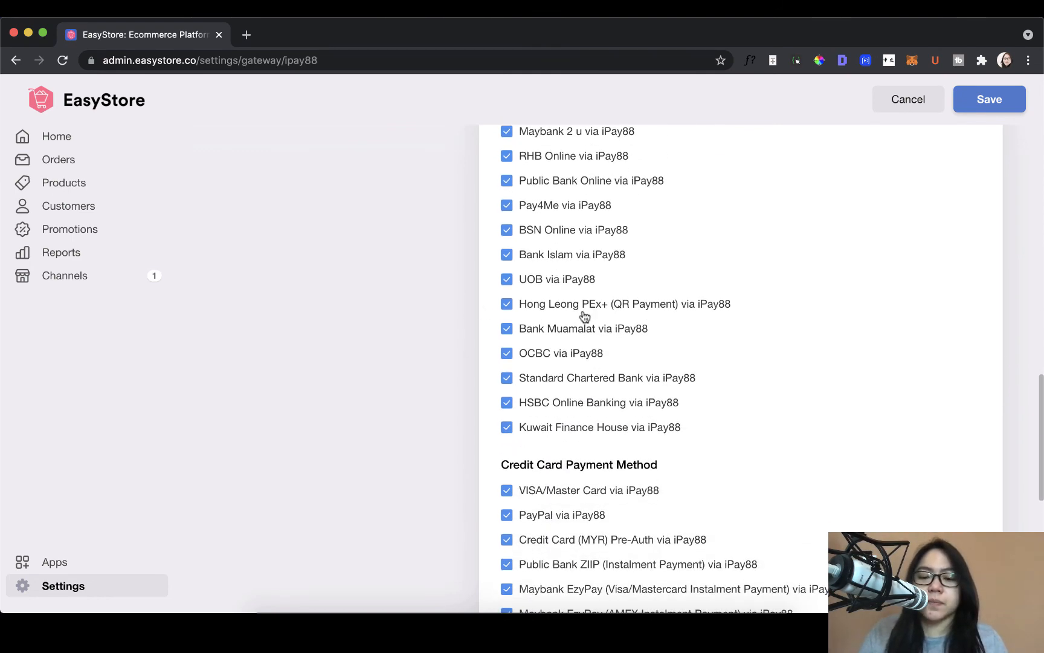
scroll(583, 315, "up", 14)
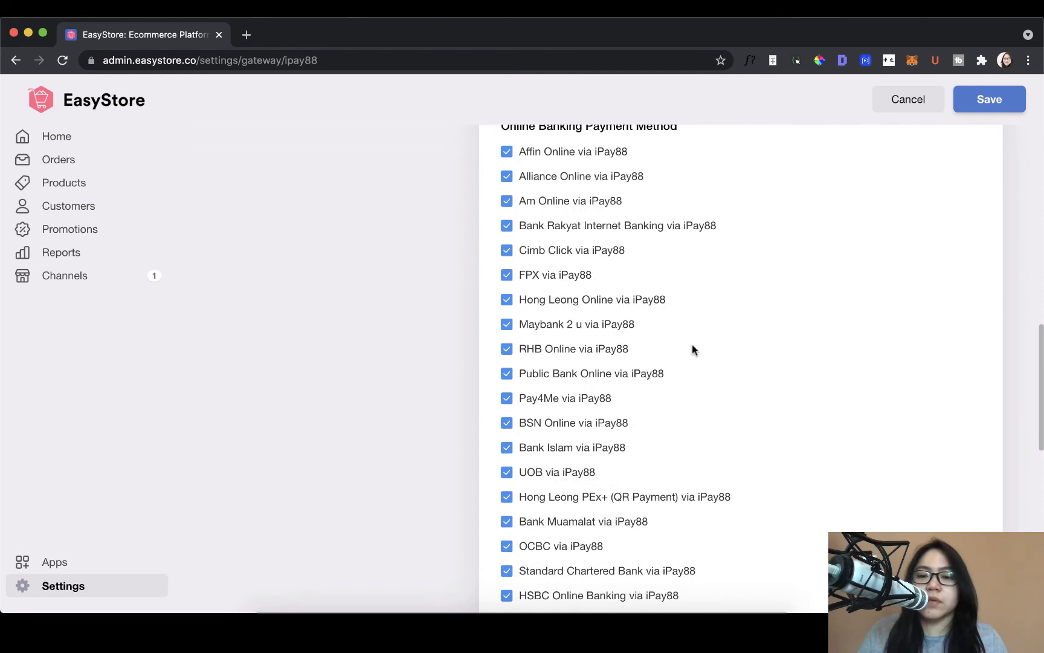
scroll(707, 377, "up", 2)
scroll(707, 377, "down", 3)
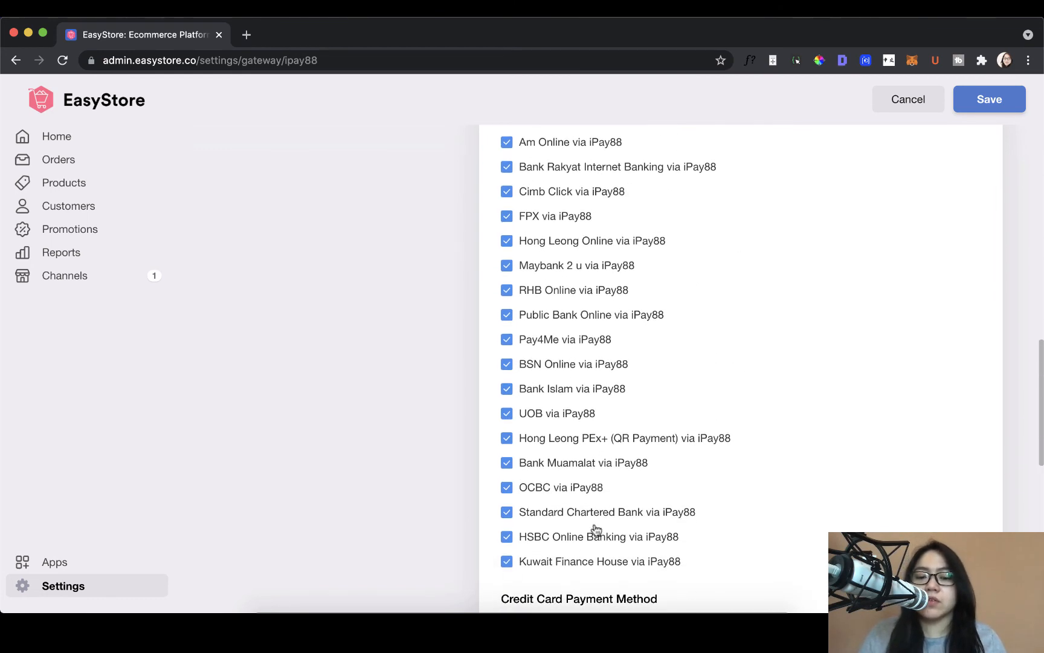
Uncheck the UOB via iPay88 online banking method and check it again.
left_click(505, 439)
left_click(505, 439)
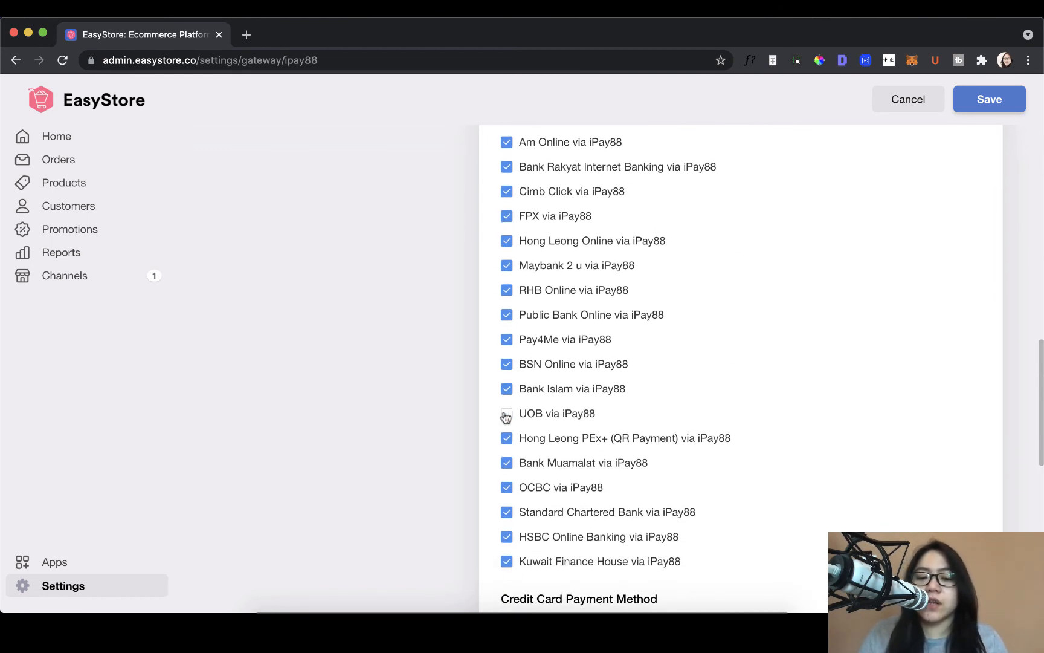
scroll(567, 478, "down", 1)
scroll(567, 478, "down", 1)
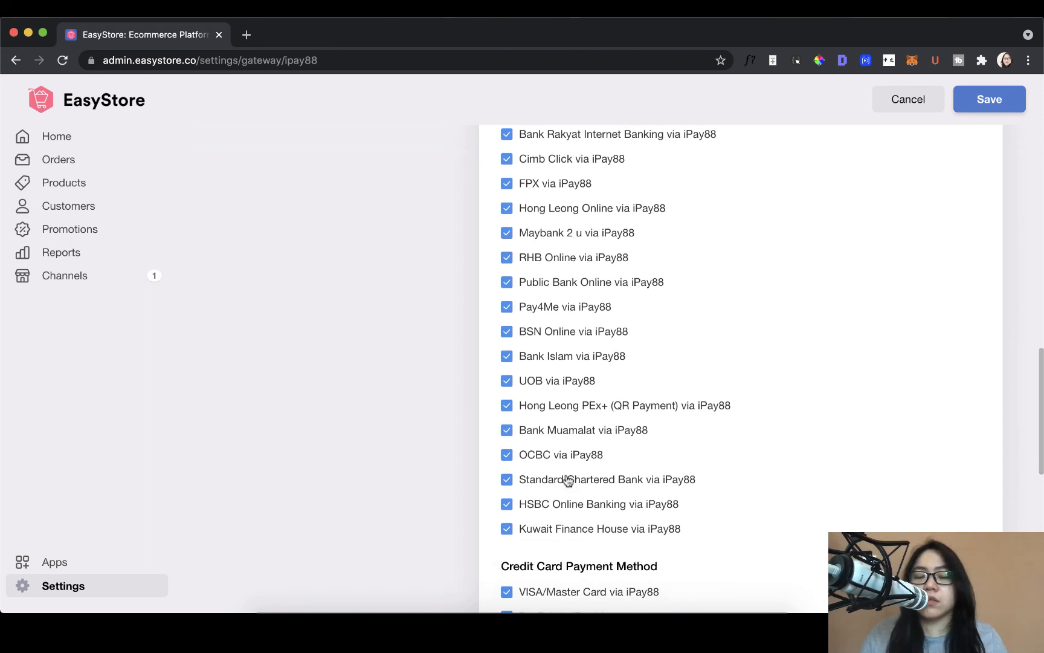
Review the credit card and wallet payment methods available through iPay88.
scroll(567, 480, "down", 2)
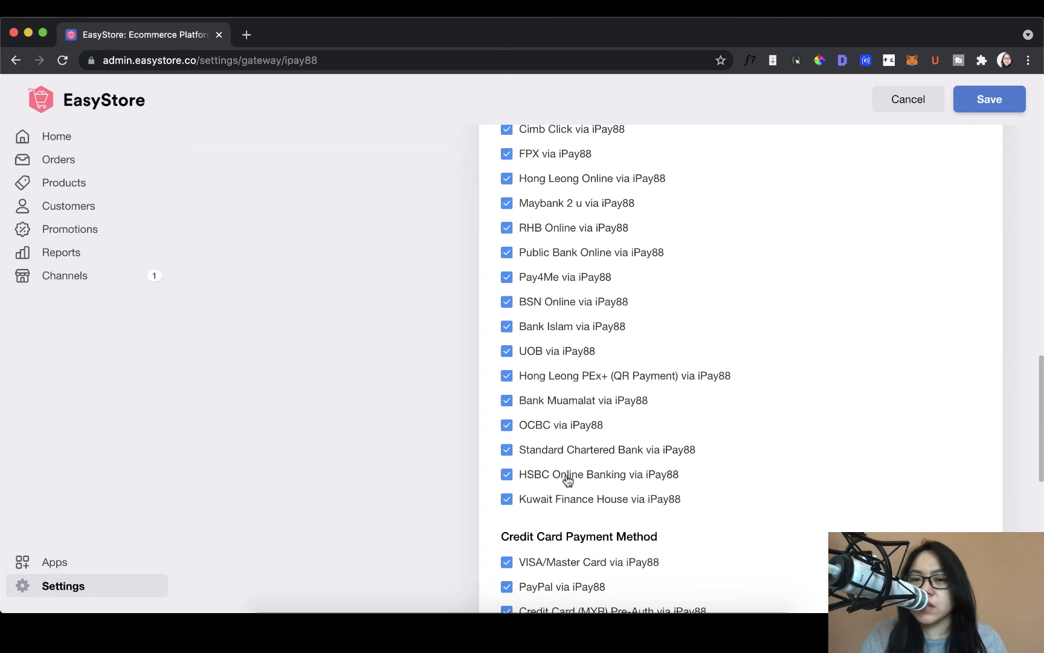
scroll(567, 480, "down", 10)
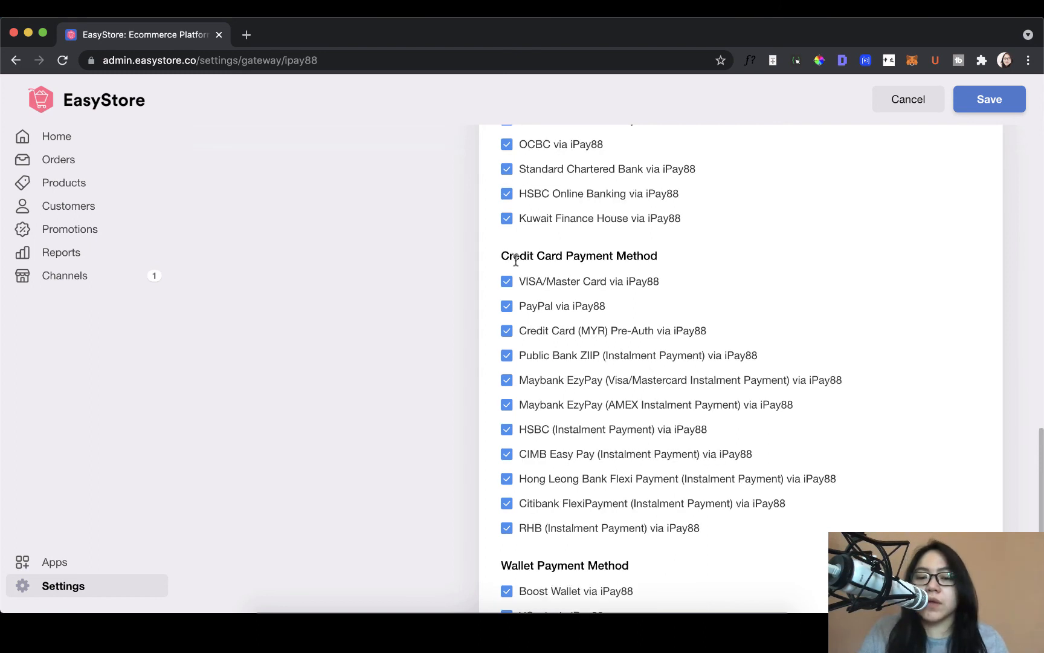
scroll(574, 423, "down", 6)
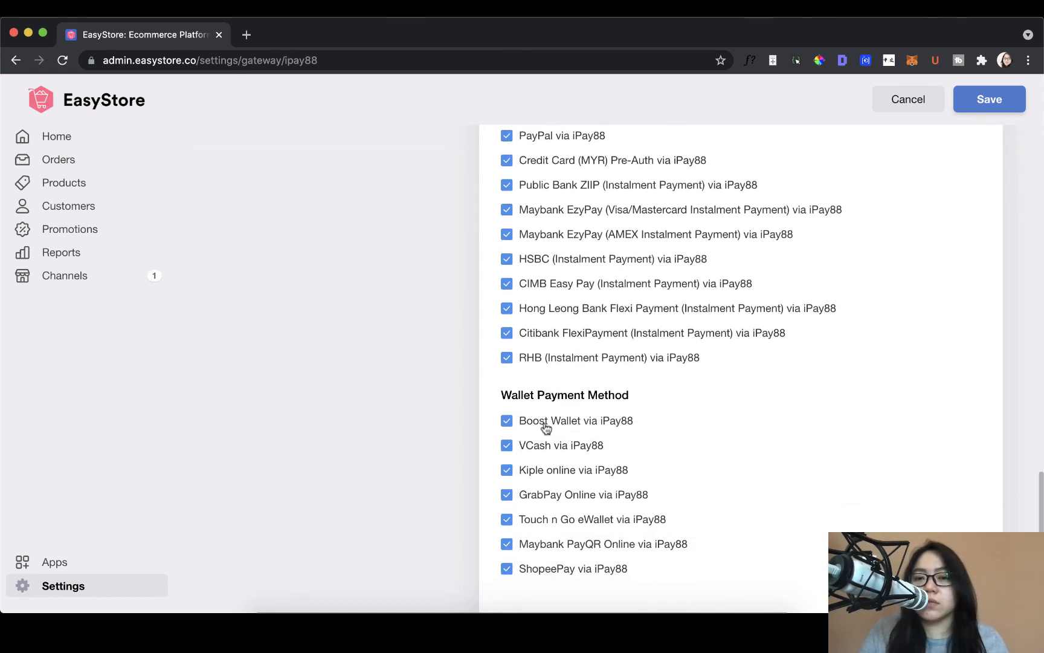
scroll(544, 426, "down", 4)
Try to save the iPay88 gateway with the merchant details left blank, and select the Merchant Code field.
scroll(544, 425, "up", 7)
scroll(544, 427, "up", 15)
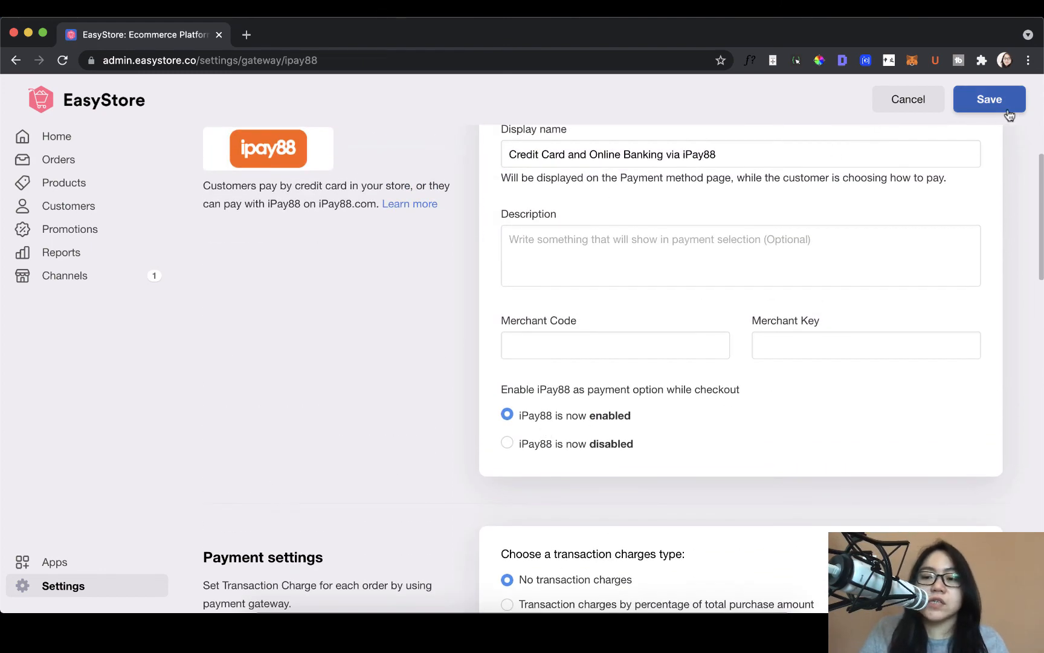
left_click(988, 100)
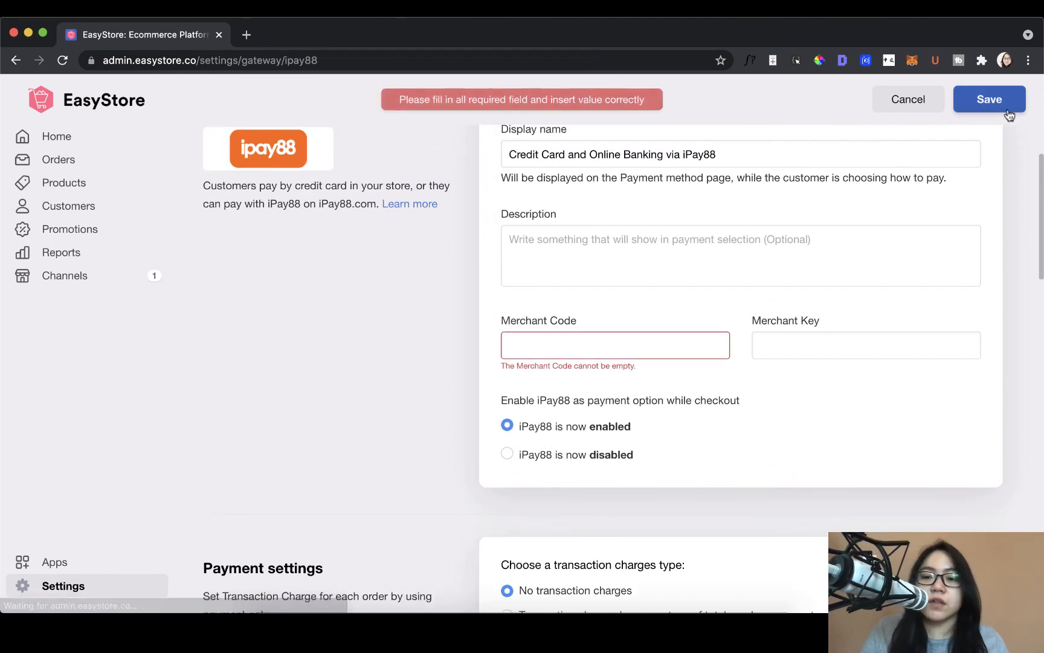
left_click(631, 340)
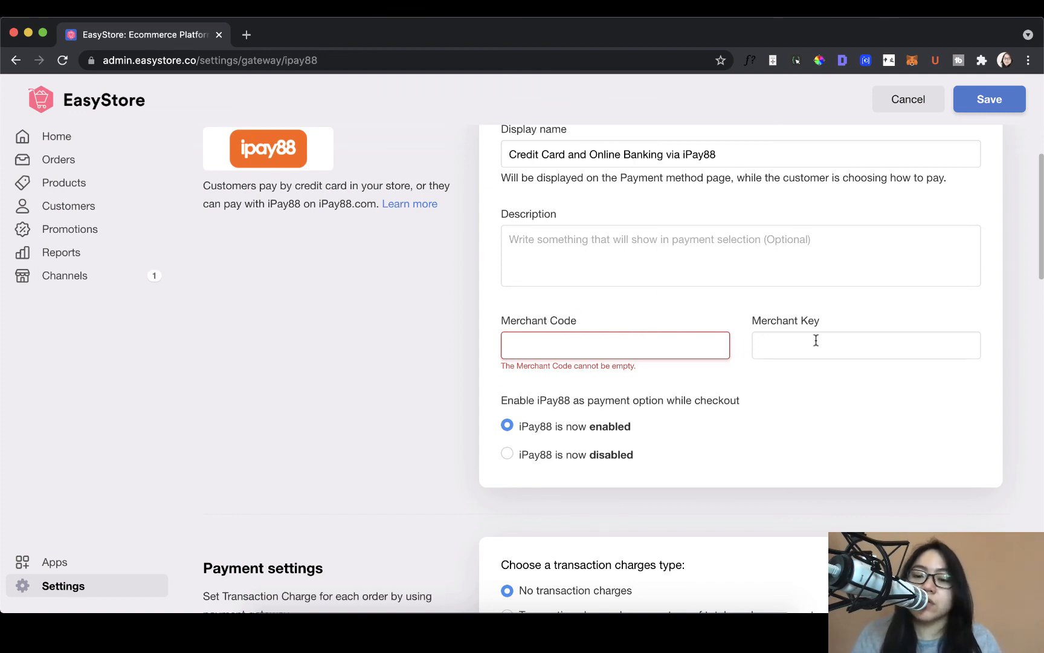